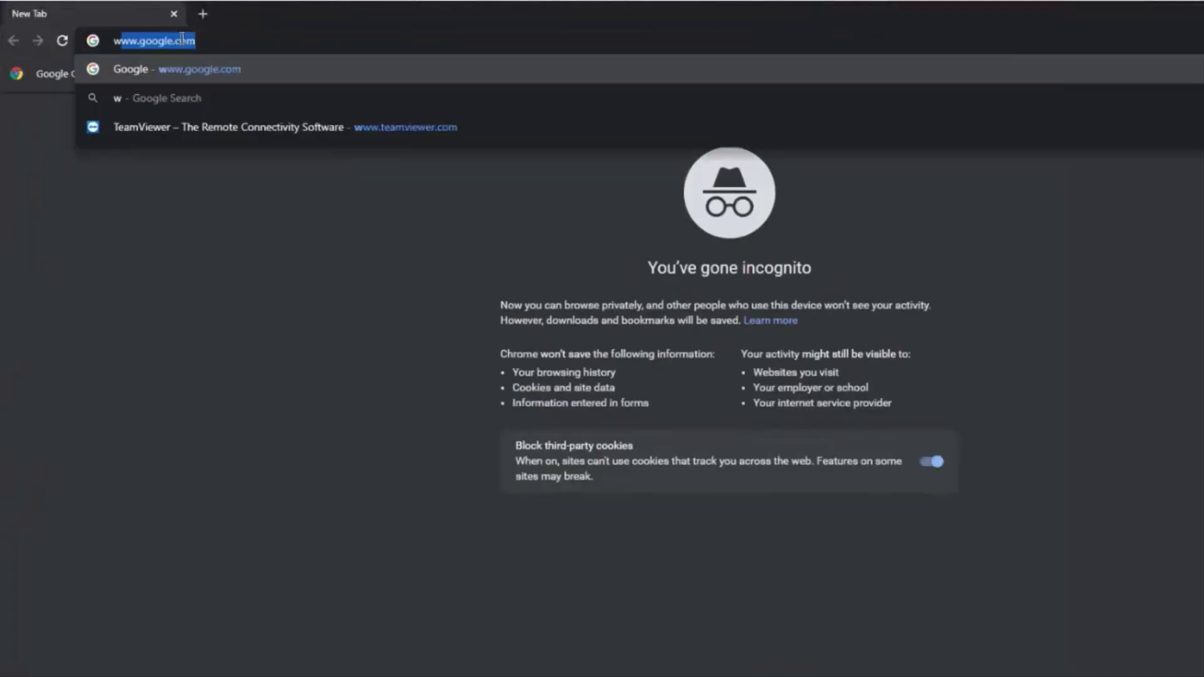
type("ww.betje")
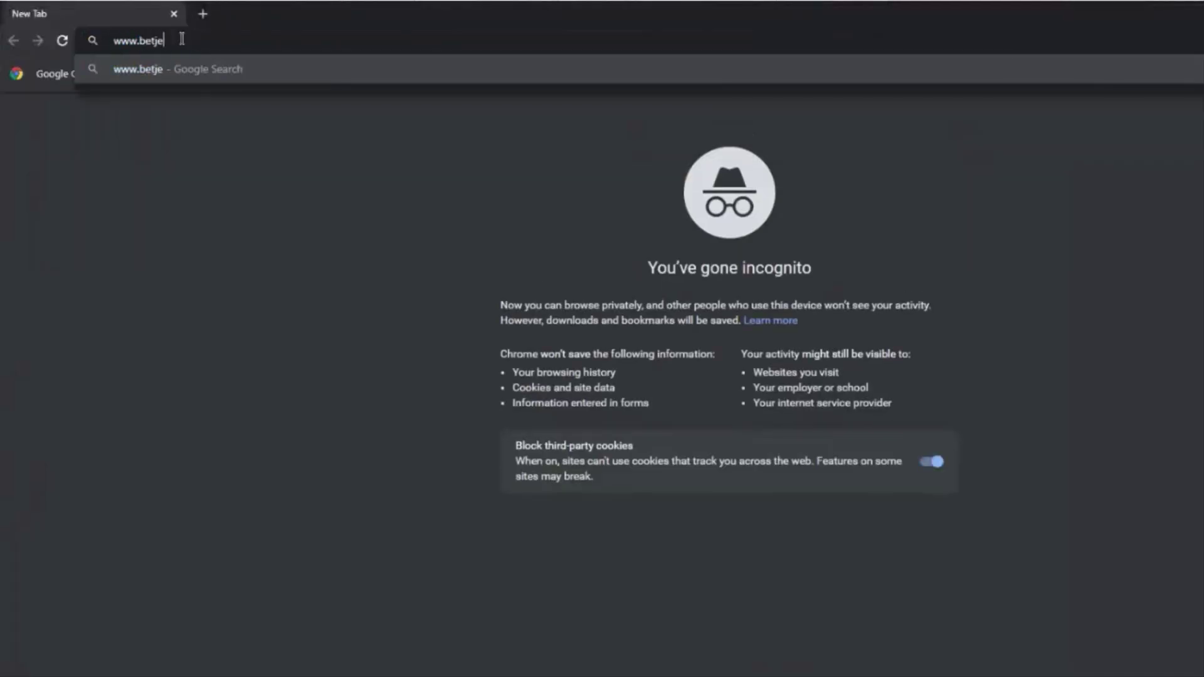
type("tpro.com")
key("Return")
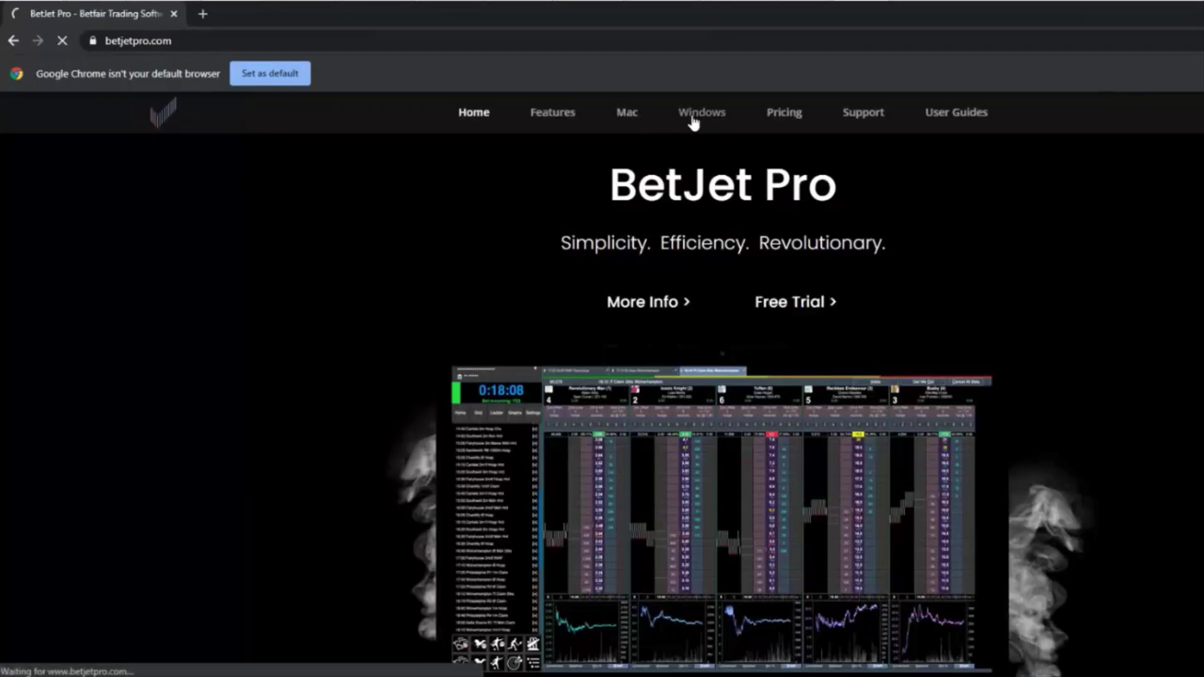
- Download the Windows installer zip and show it in the Downloads folder
left_click(693, 123)
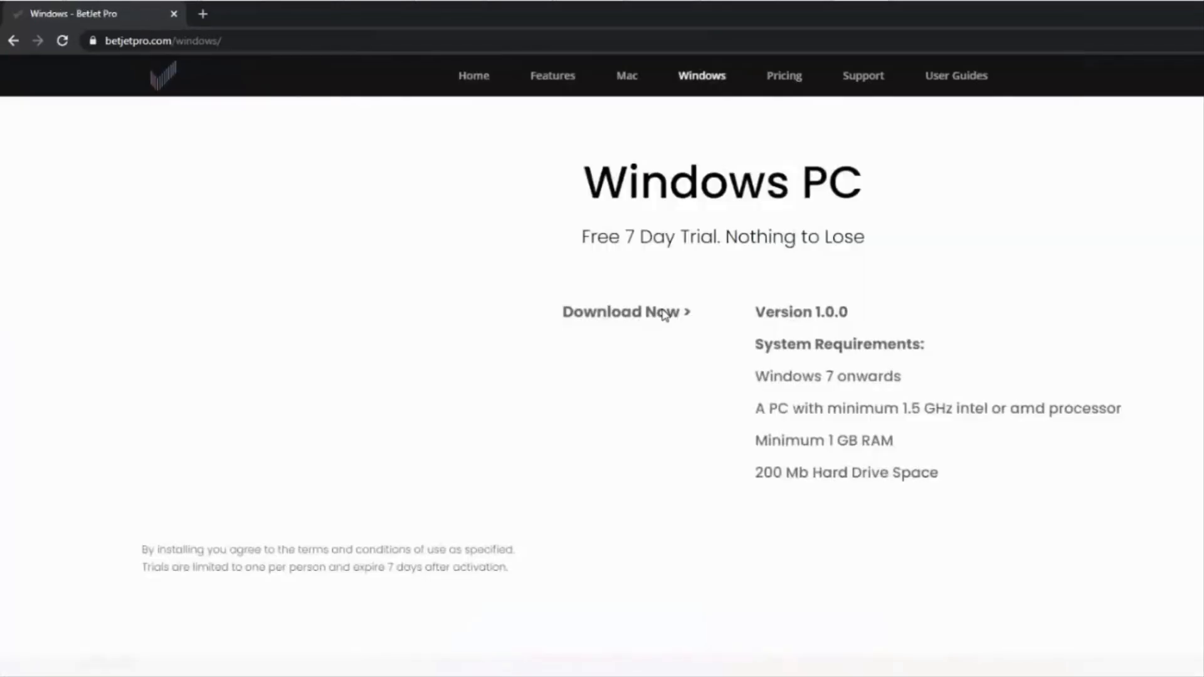
left_click(640, 321)
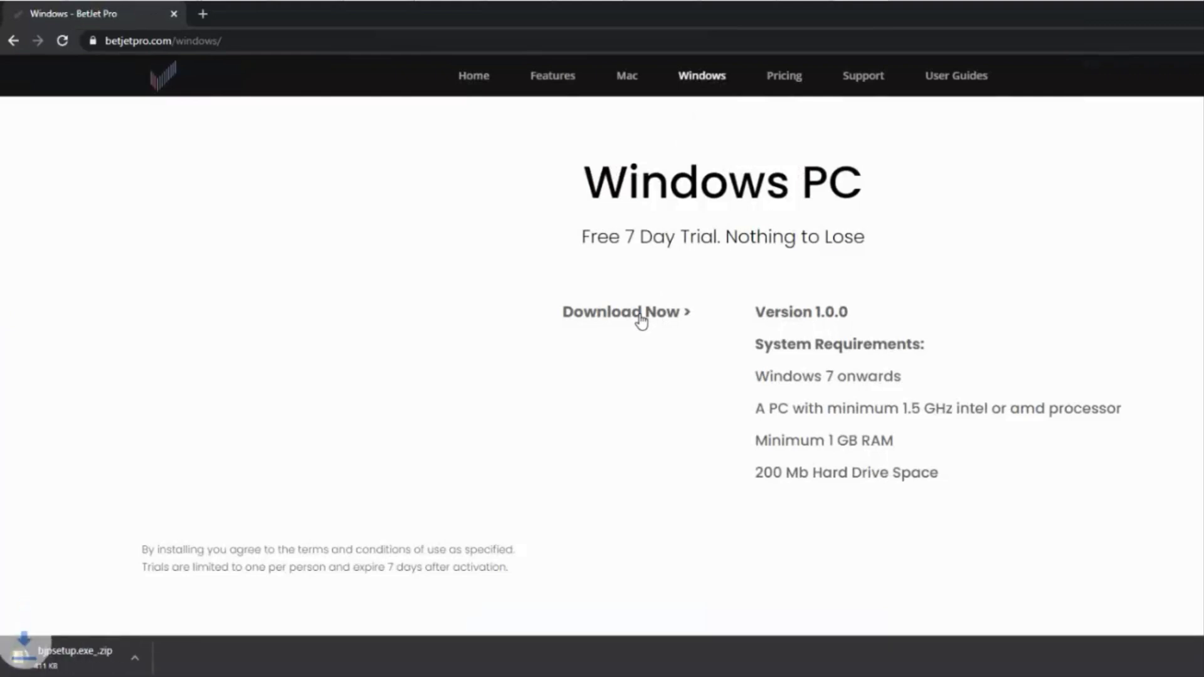
right_click(137, 651)
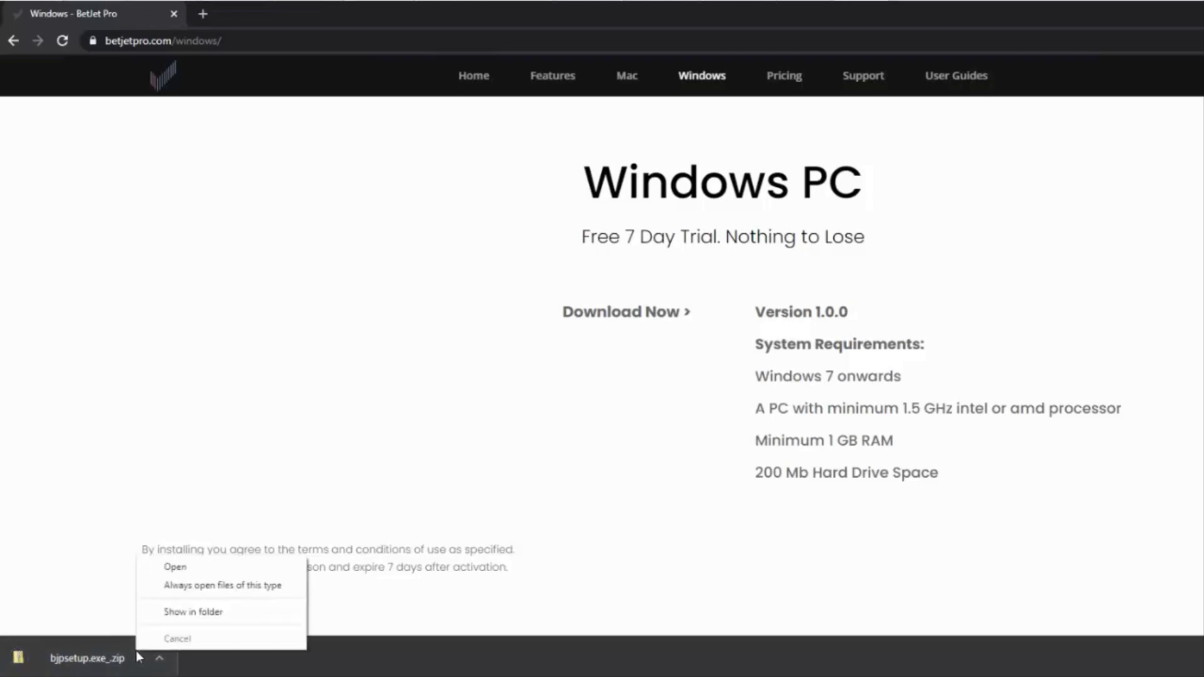
left_click(174, 613)
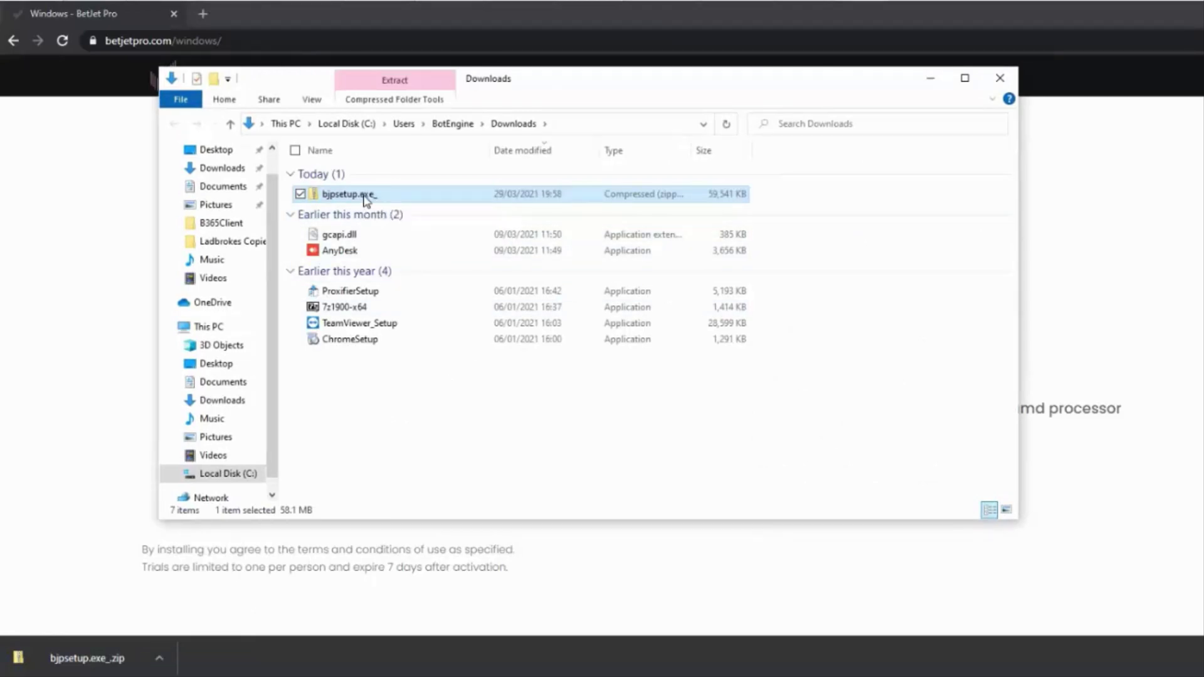
- Start bjpsetup directly from inside the downloaded zip, running it without extracting
double_click(365, 200)
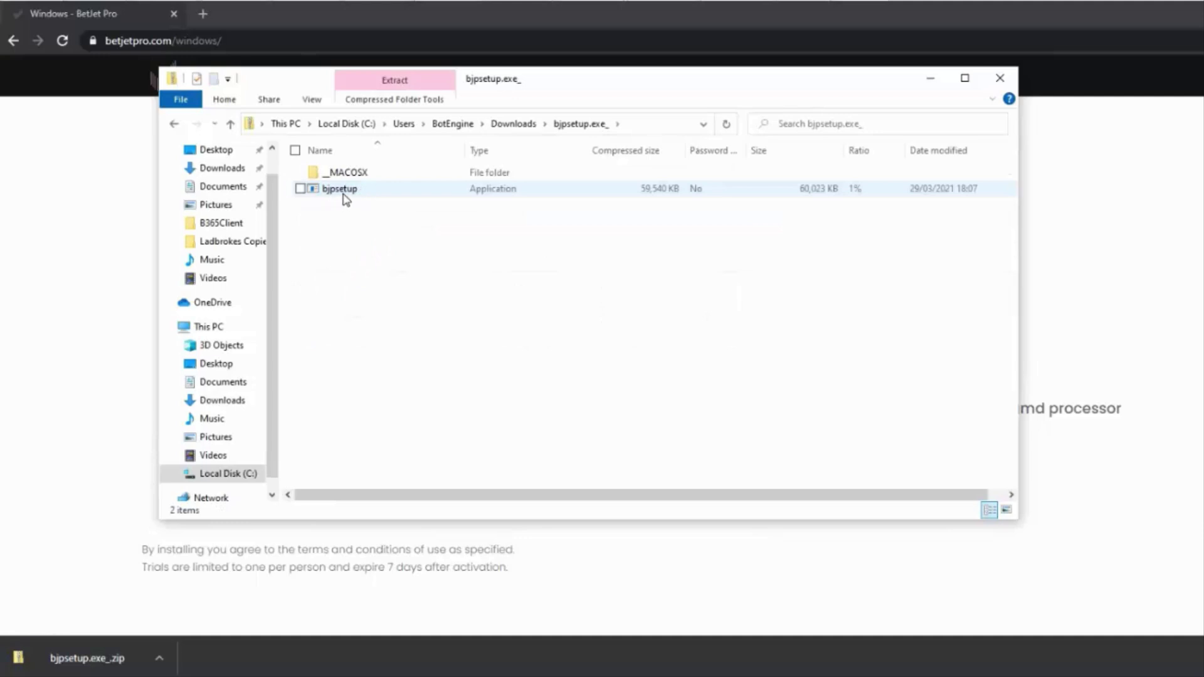
double_click(341, 189)
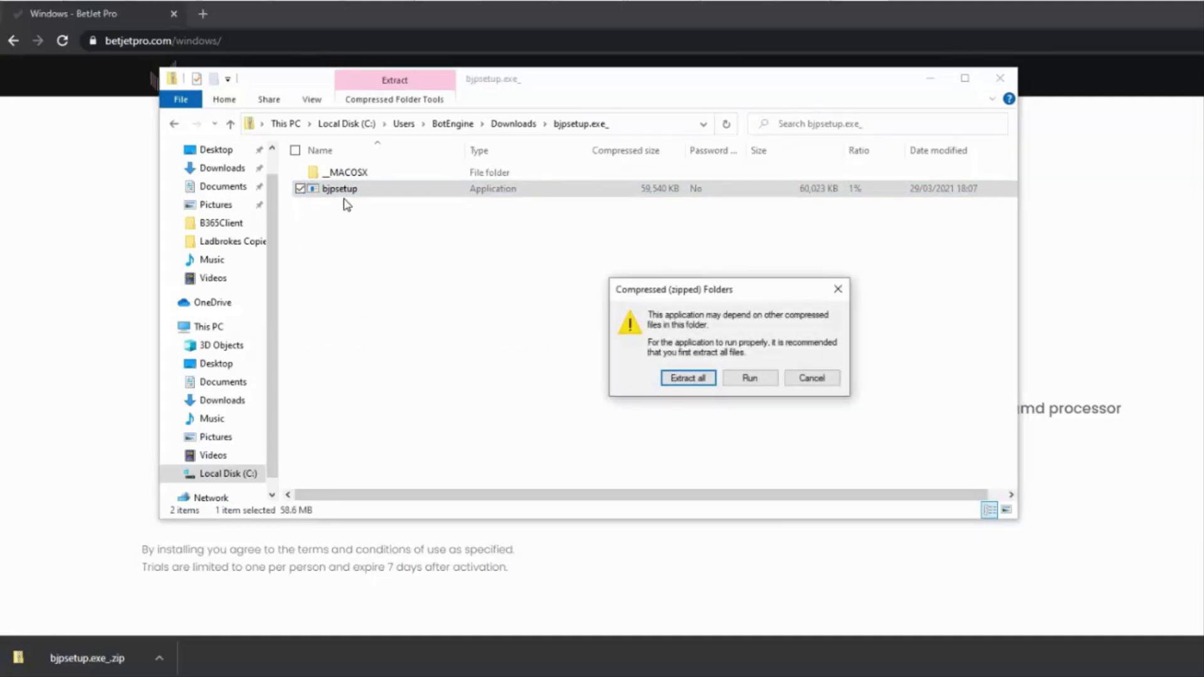
left_click(749, 382)
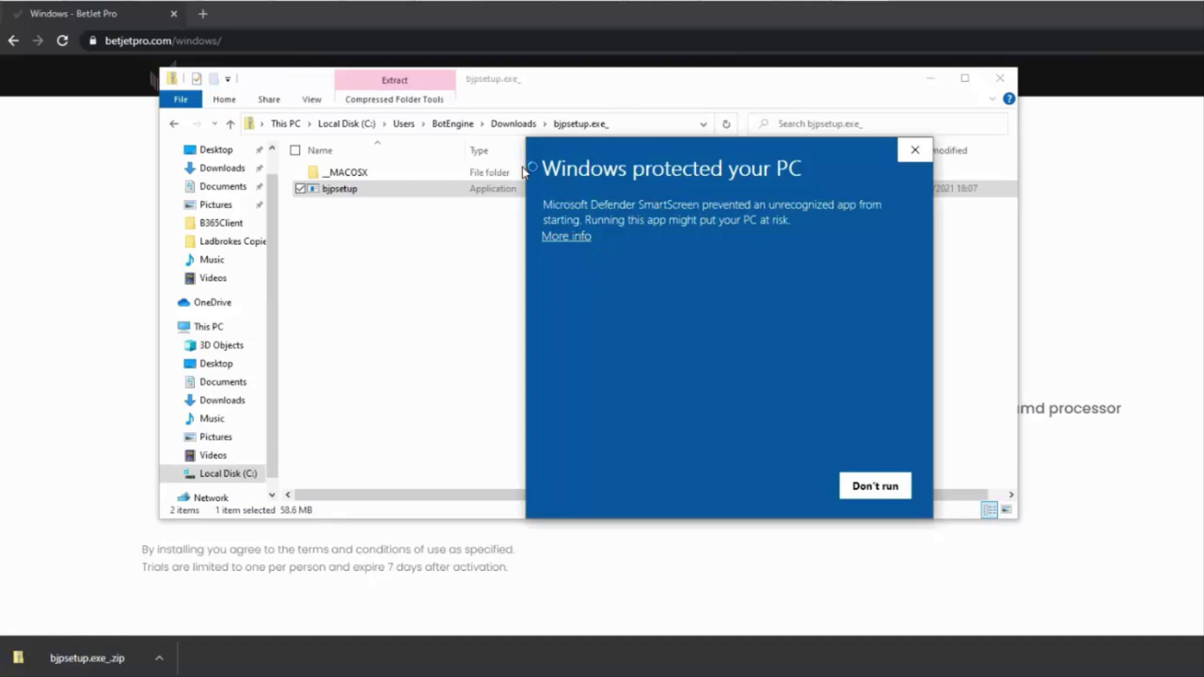
- Override the SmartScreen unrecognized-app warning via More info and Run anyway
left_click_drag(546, 168, 817, 176)
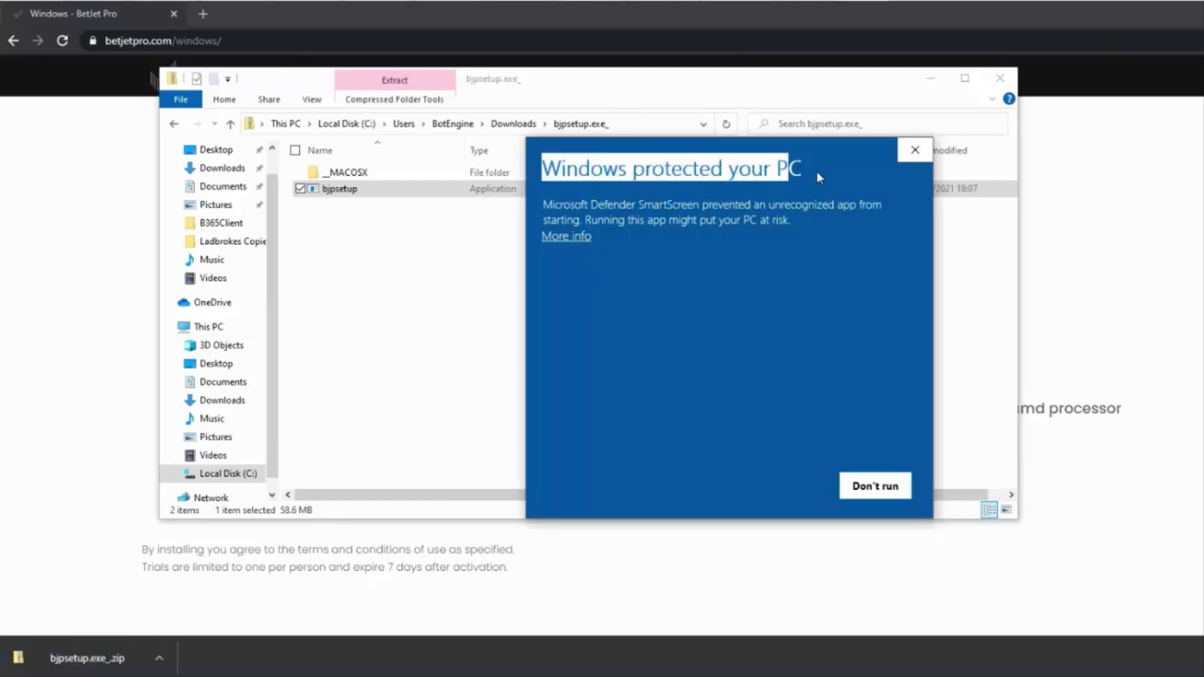
left_click(576, 239)
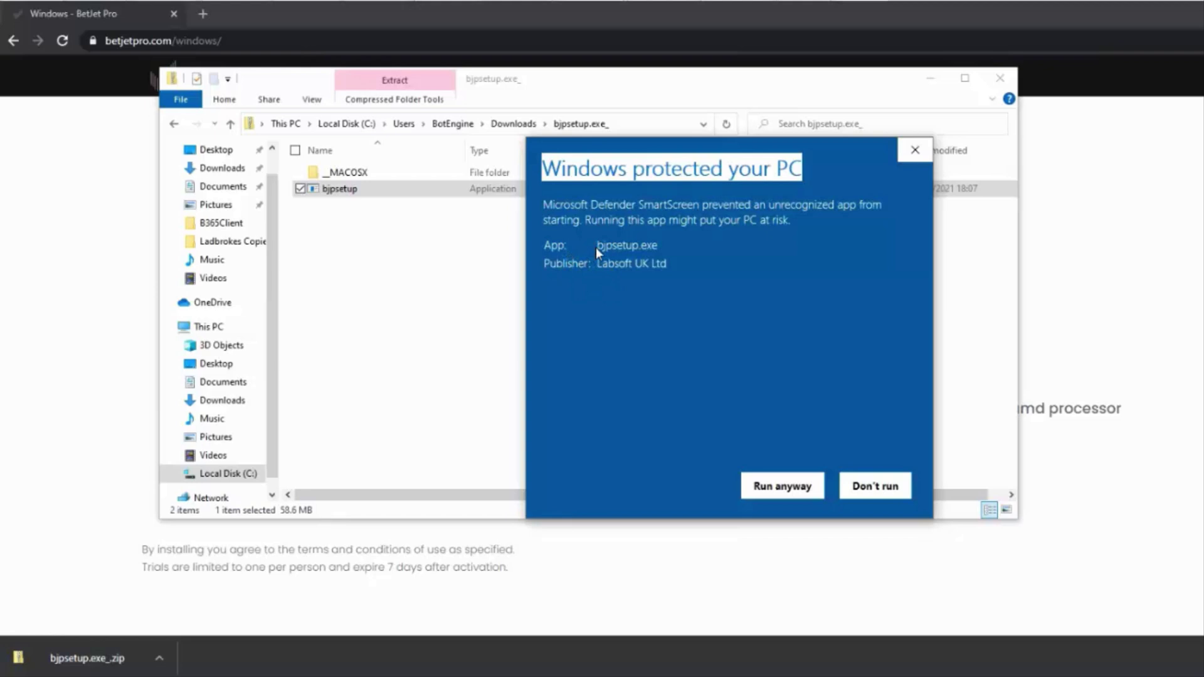
left_click_drag(600, 262, 629, 261)
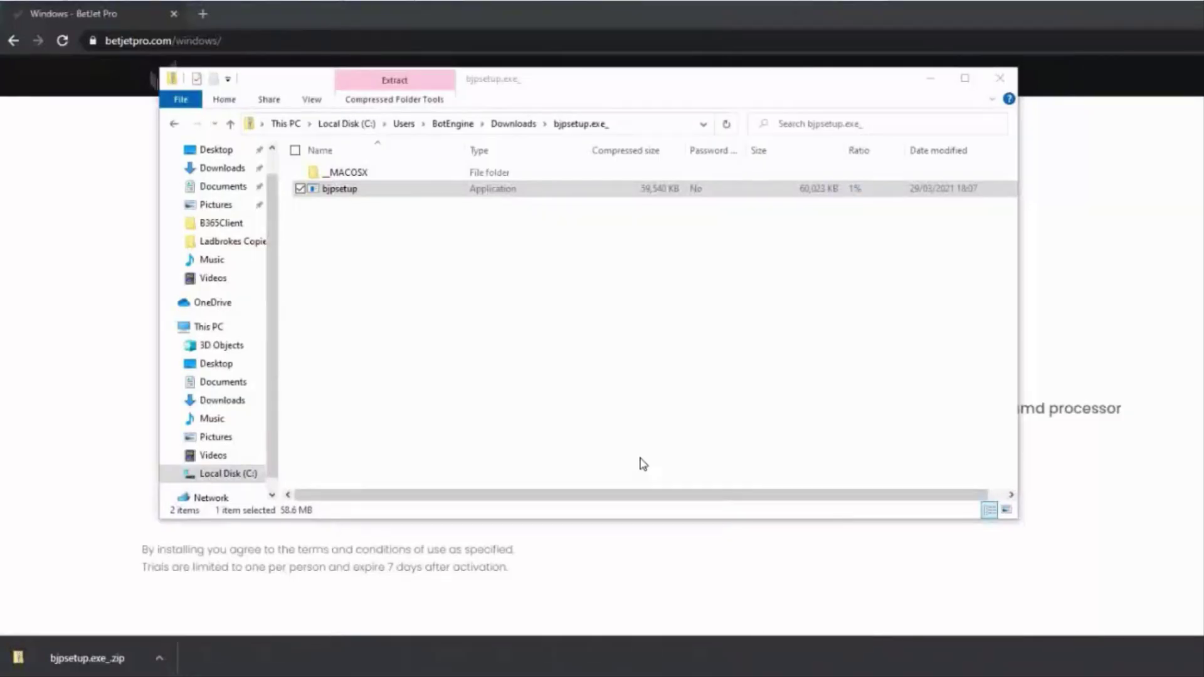
- Accept the licence, install BetJetPro with default Start Menu folder and desktop shortcut, then launch it
left_click(575, 423)
scroll(726, 353, "down", 15)
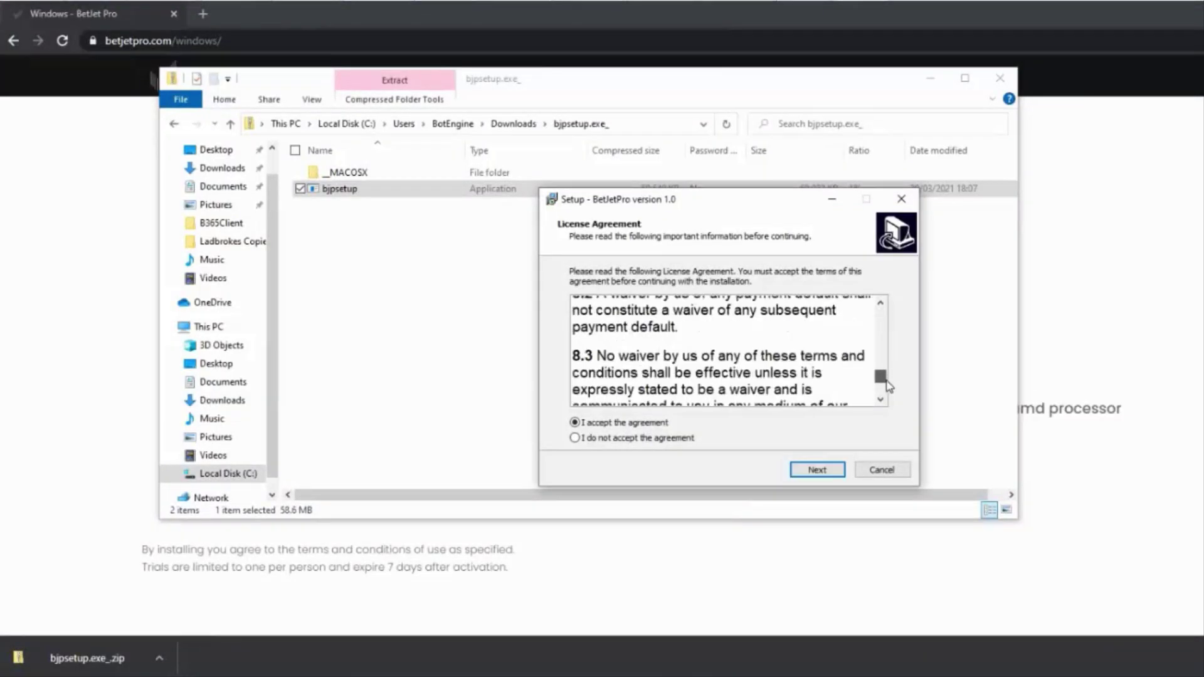
scroll(888, 397, "down", 2)
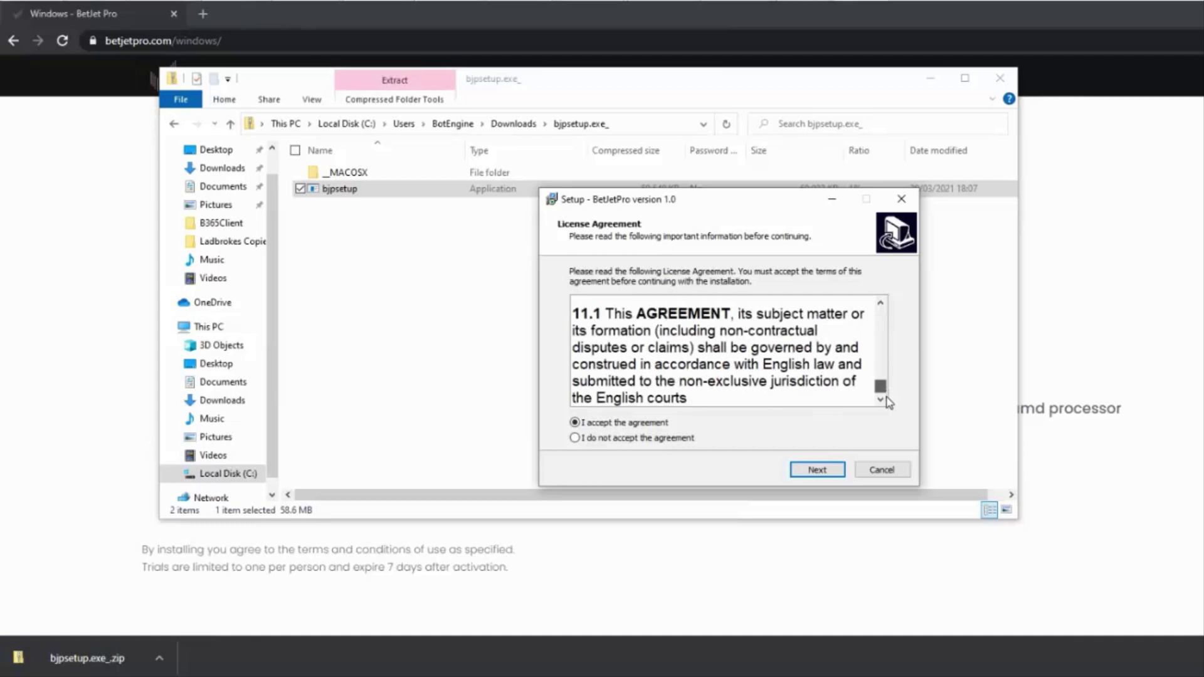
left_click_drag(882, 387, 897, 311)
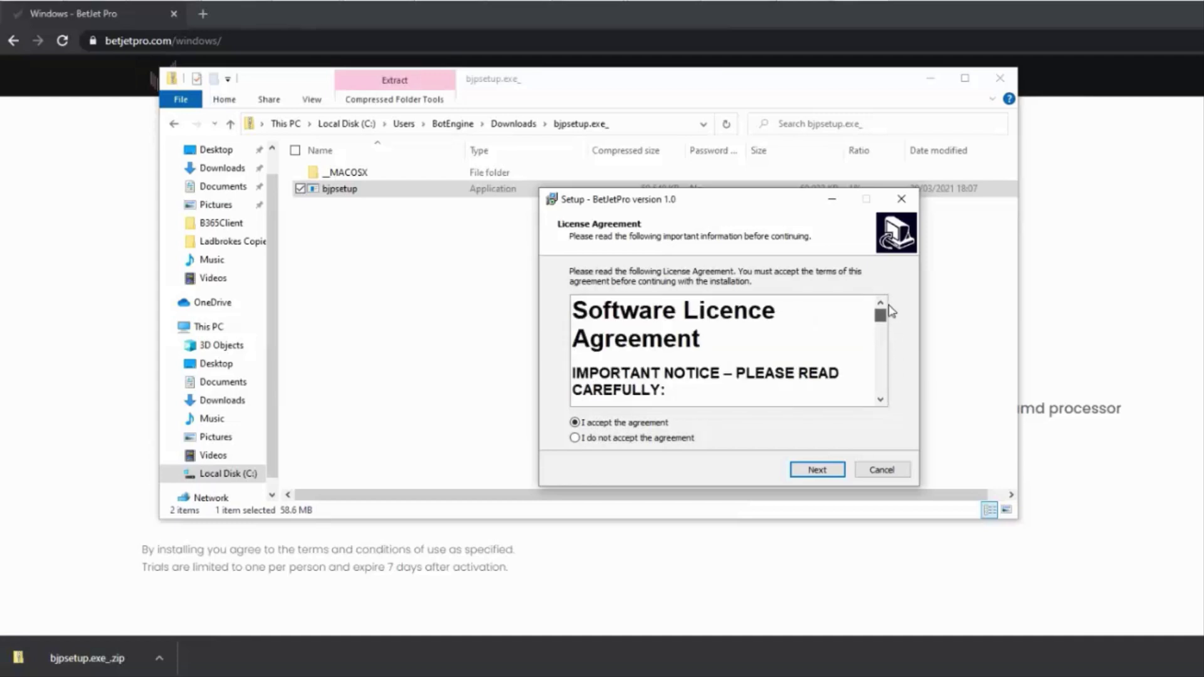
left_click(815, 476)
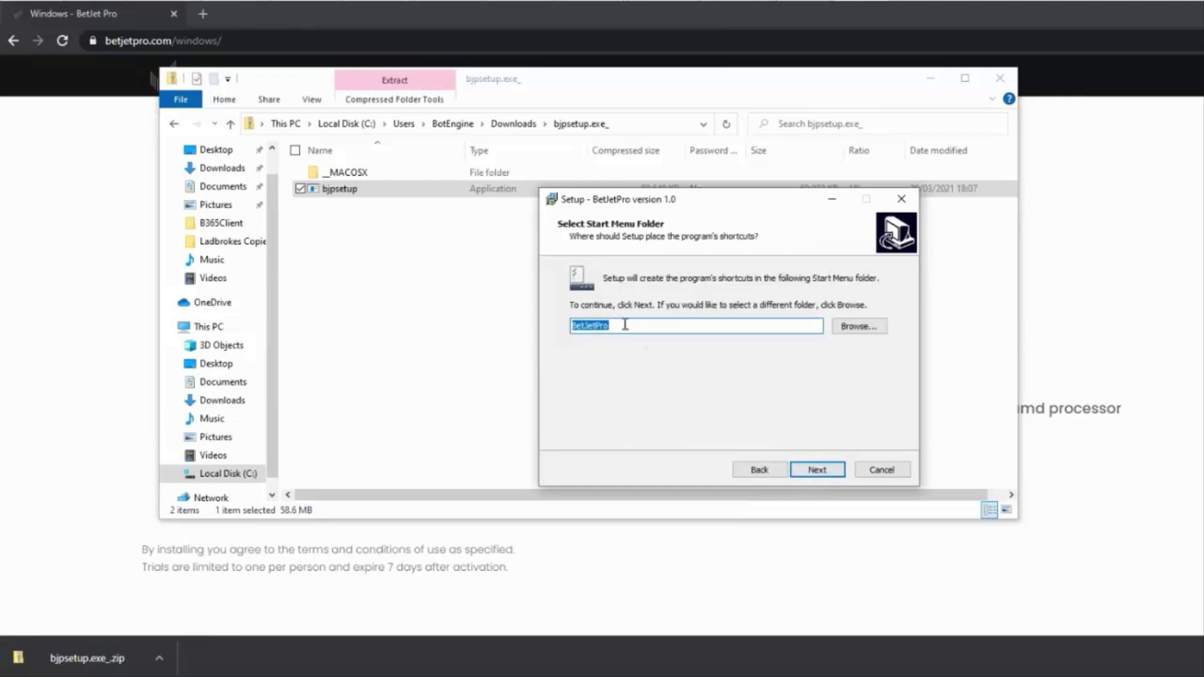
left_click(816, 471)
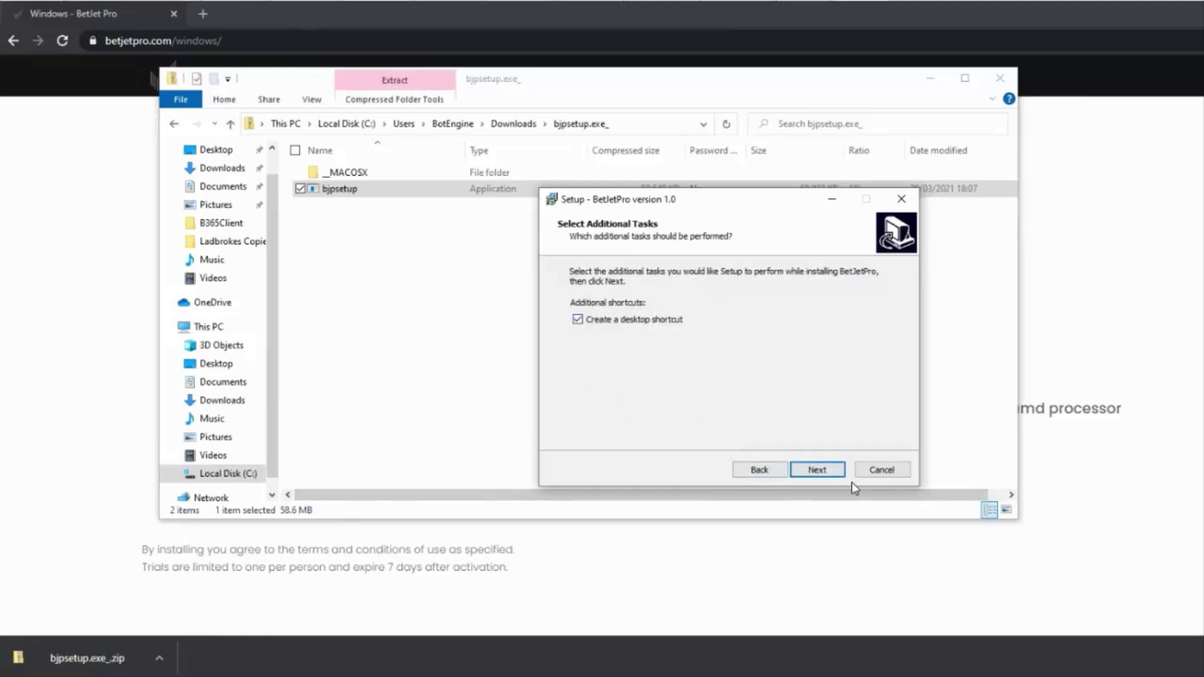
left_click(811, 473)
left_click(816, 470)
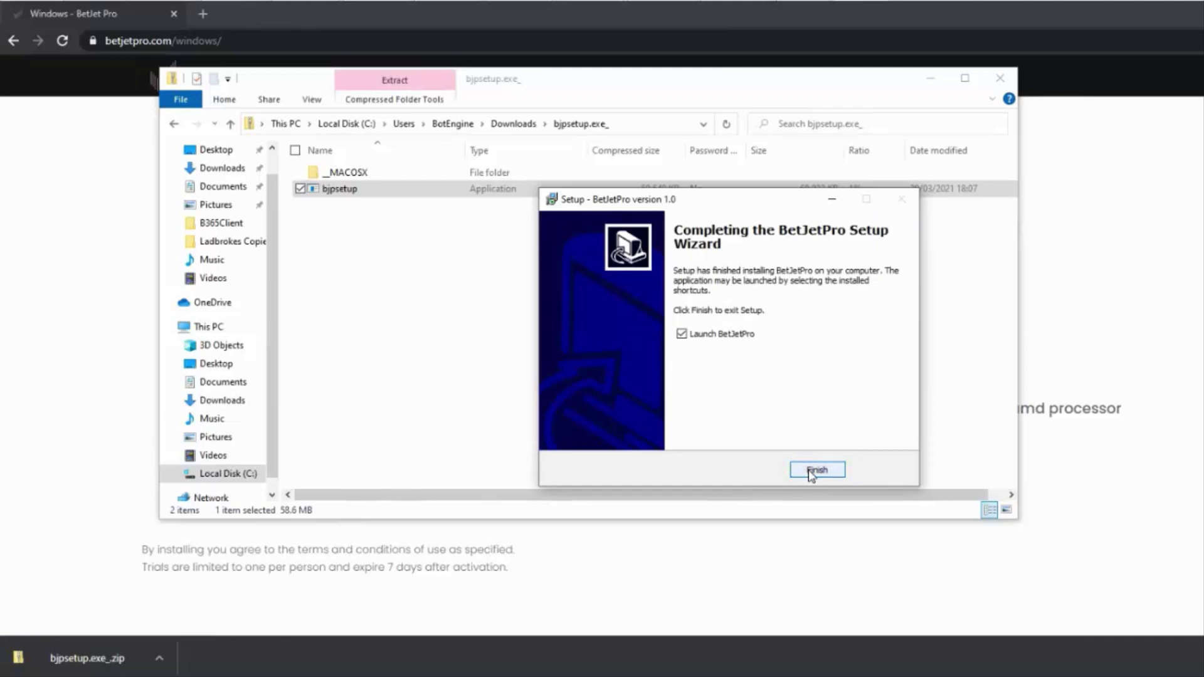
left_click(816, 471)
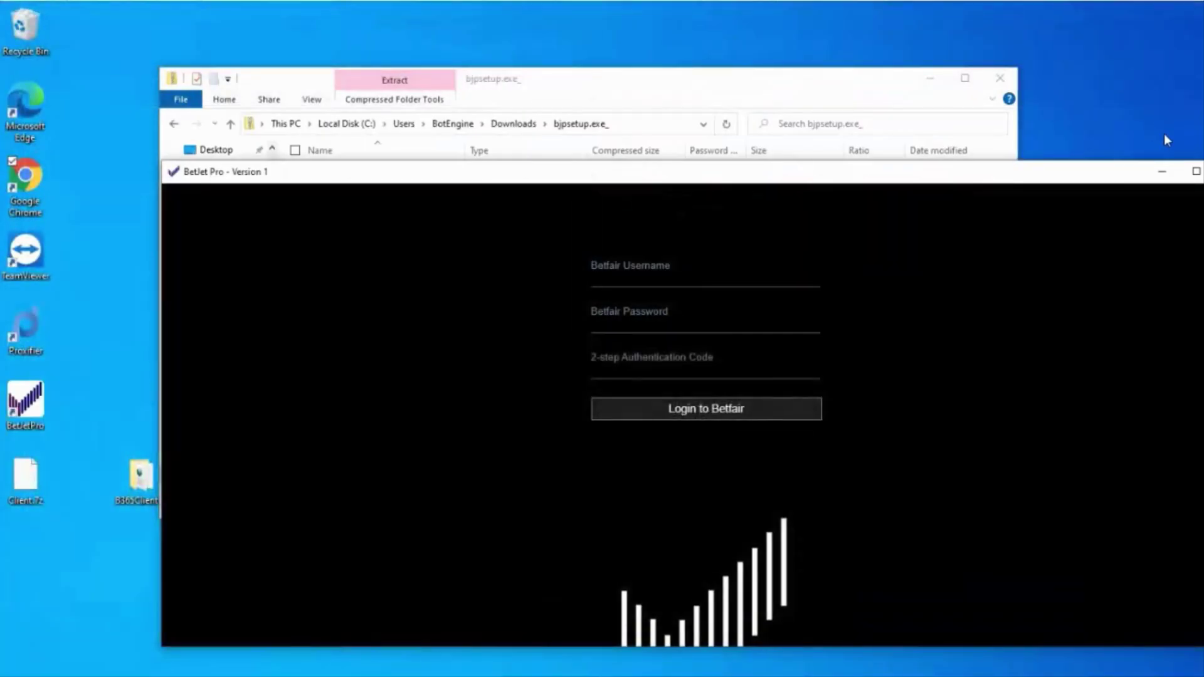
- Close File Explorer, move BetJet Pro higher and focus its Username, Password and 2-step code fields
left_click(1000, 78)
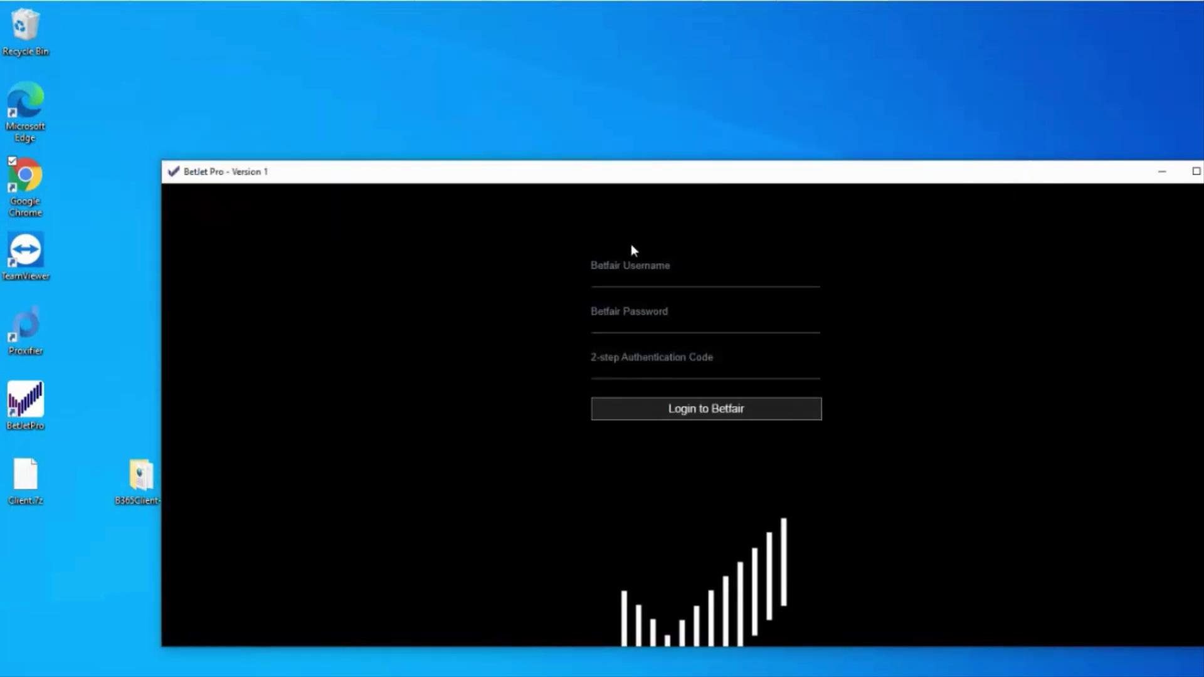
left_click_drag(539, 179, 532, 76)
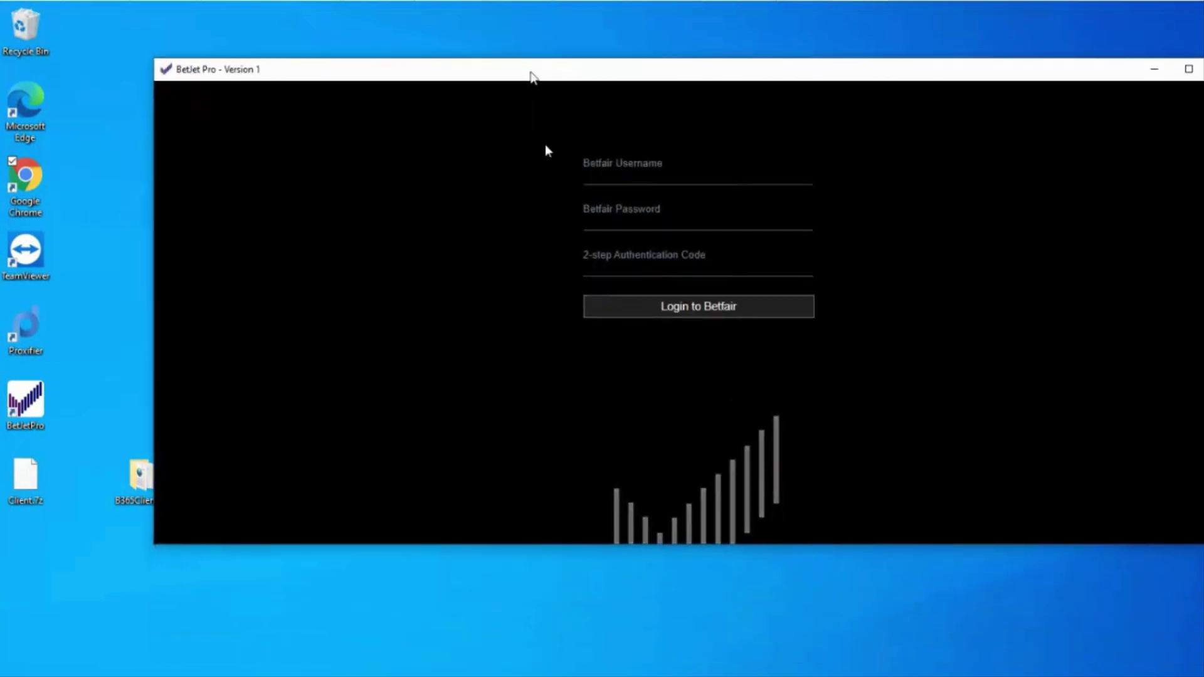
left_click(595, 182)
left_click(596, 224)
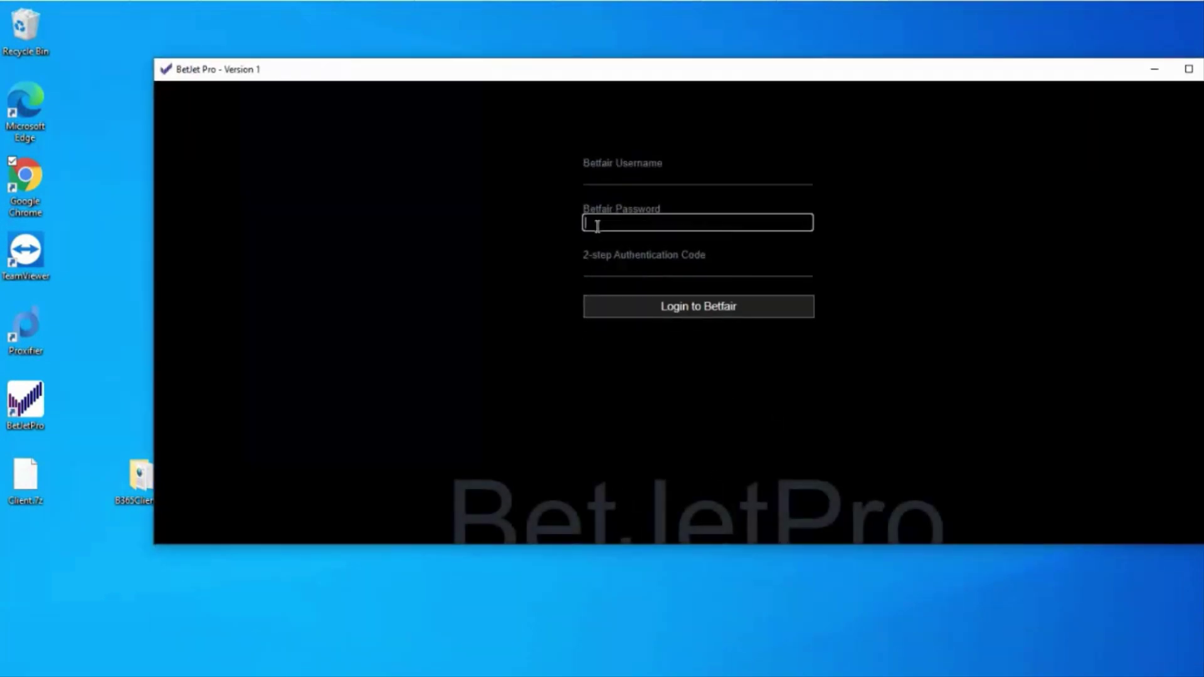
left_click(595, 273)
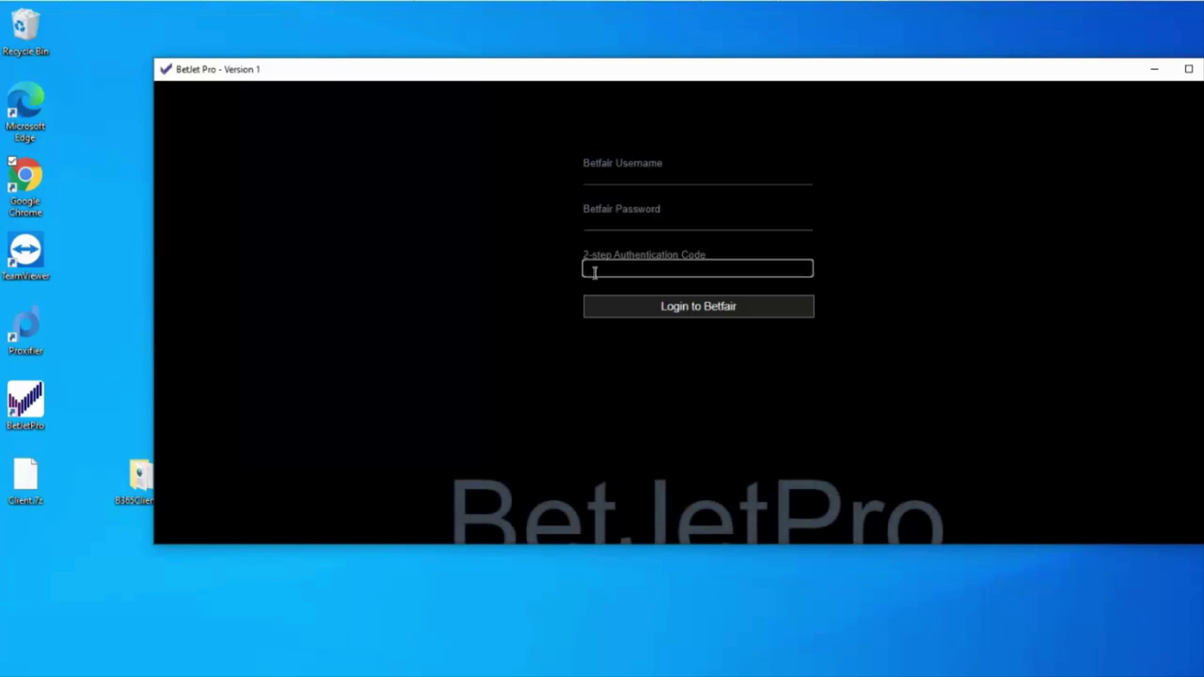